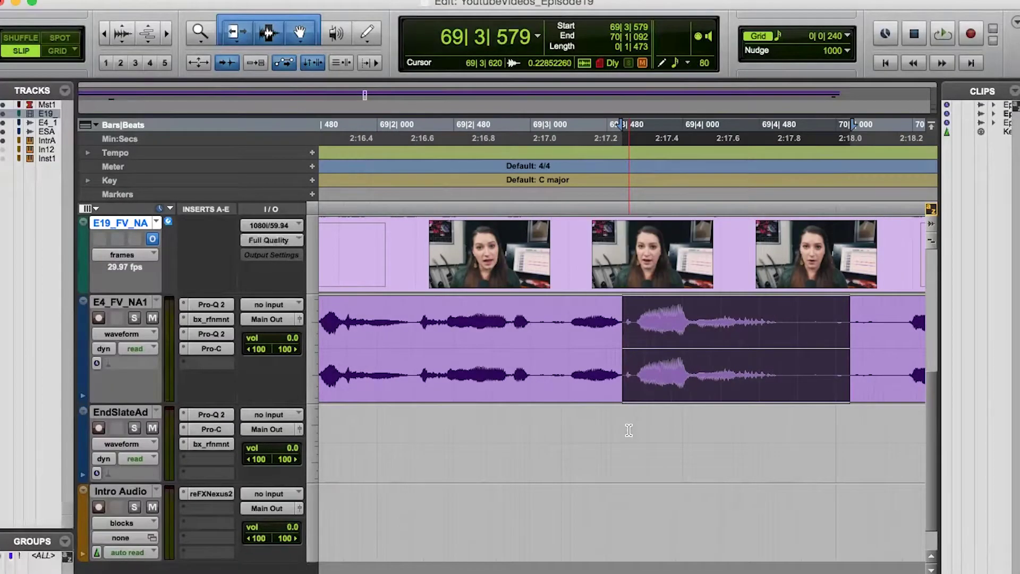
- Audition the selected word, then render the AudioSuite tone over it
{"action": "key", "text": "space"}
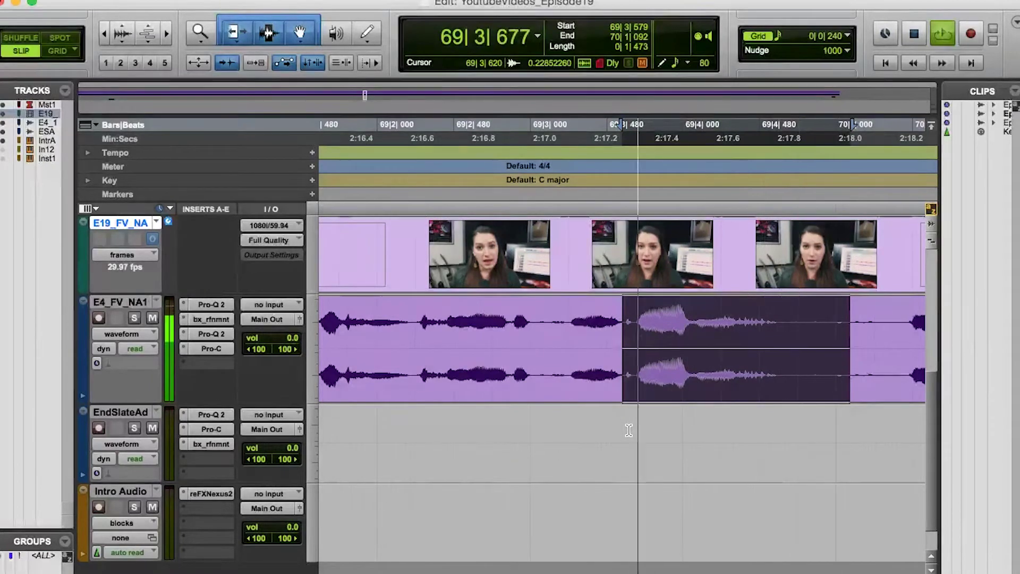
{"action": "key", "text": "space"}
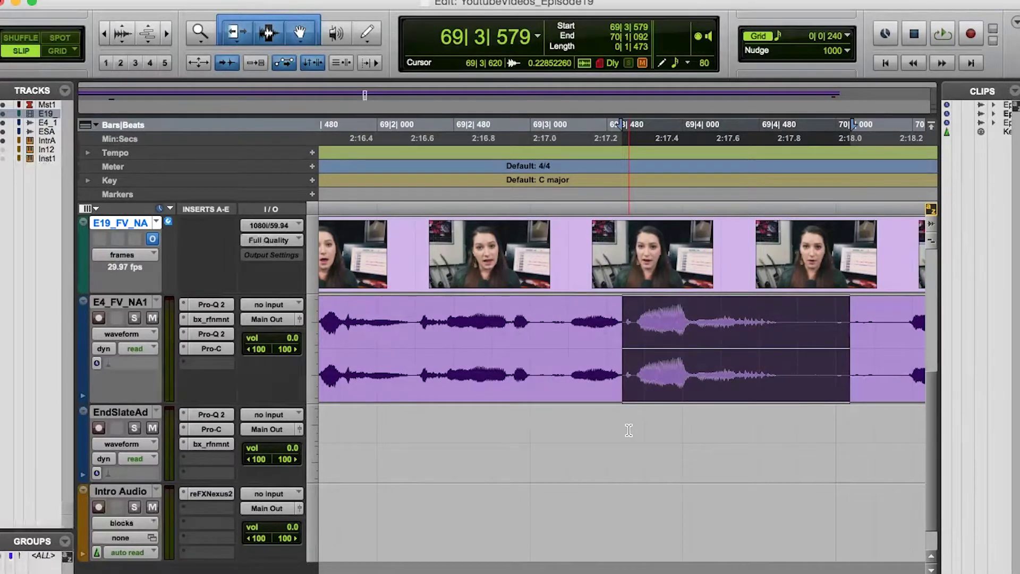
{"action": "key", "text": "alt+shift+3"}
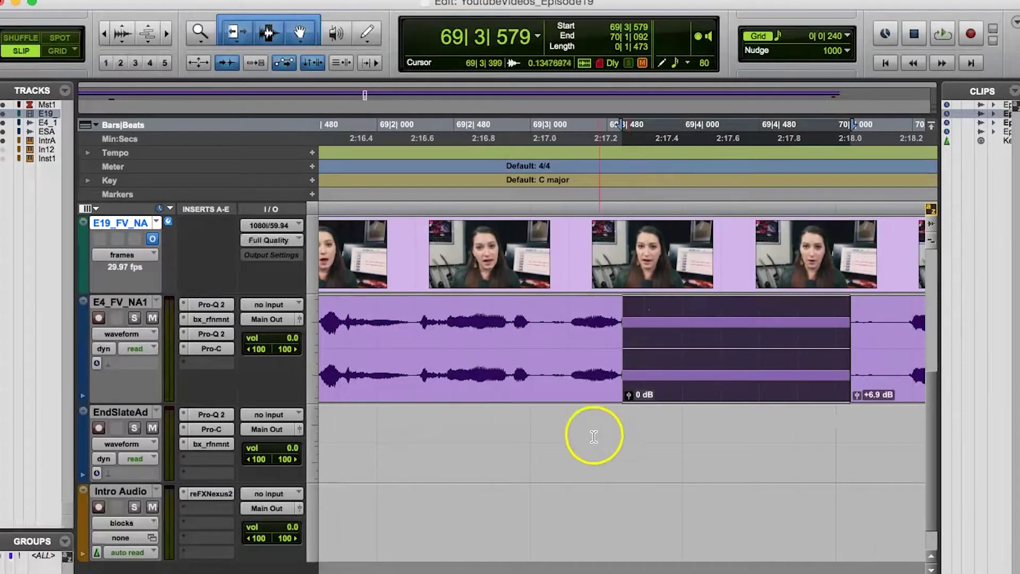
- Play back from just before the rendered tone, then select the first dialogue clip
{"action": "left_click", "coordinate": [575, 325]}
{"action": "left_click", "coordinate": [593, 314]}
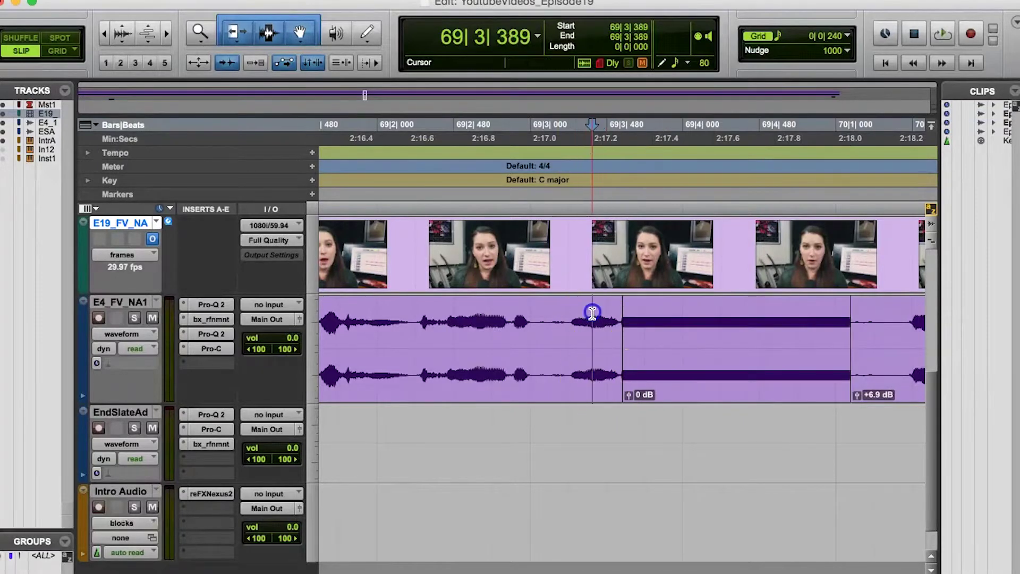
{"action": "key", "text": "space"}
{"action": "key", "text": "space"}
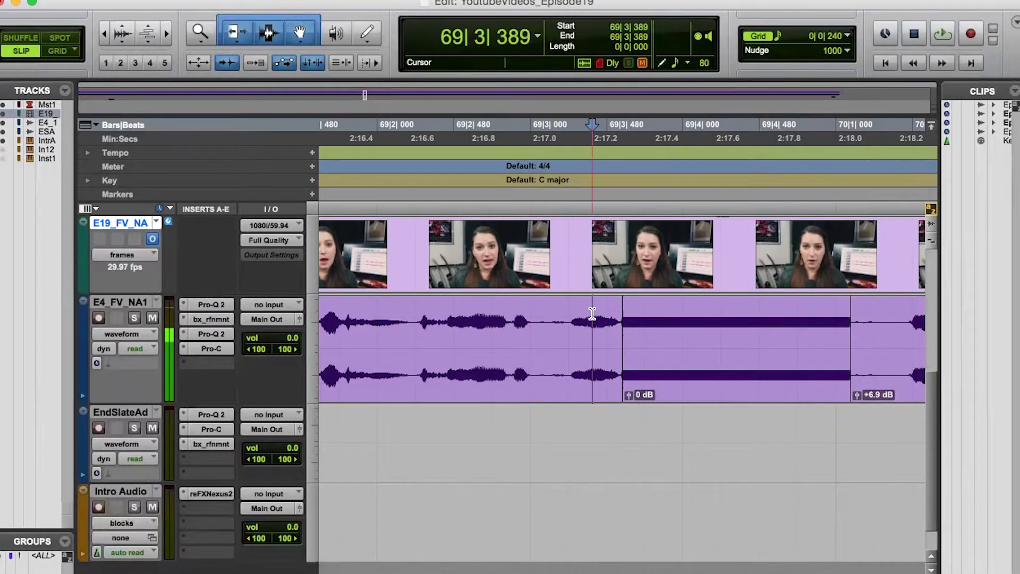
{"action": "double_click", "coordinate": [617, 333]}
- Extend the neighbouring dialogue clips under the tone and crossfade both joins
{"action": "left_click_drag", "start_coordinate": [617, 334], "coordinate": [625, 335]}
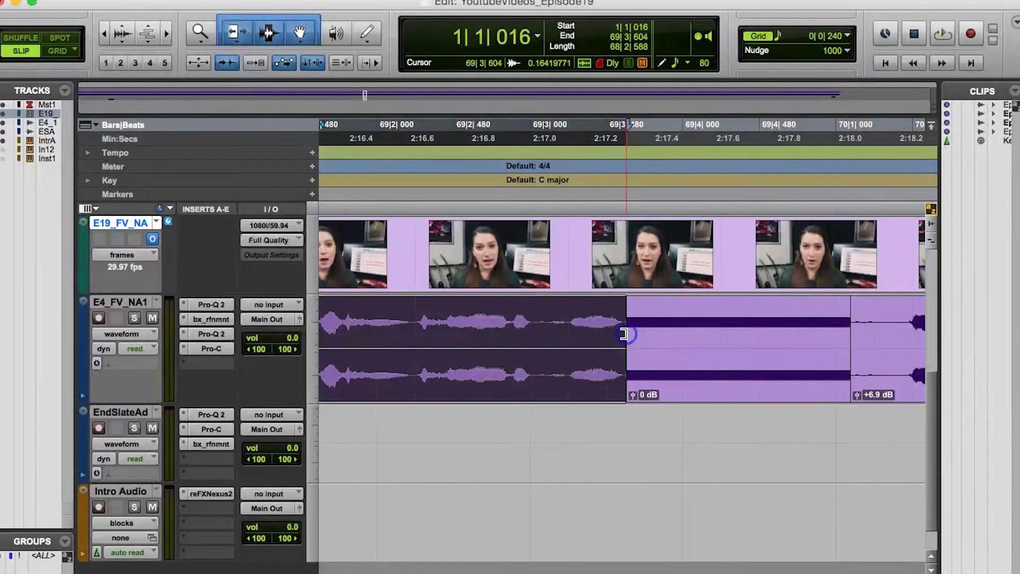
{"action": "left_click_drag", "start_coordinate": [850, 325], "coordinate": [847, 324]}
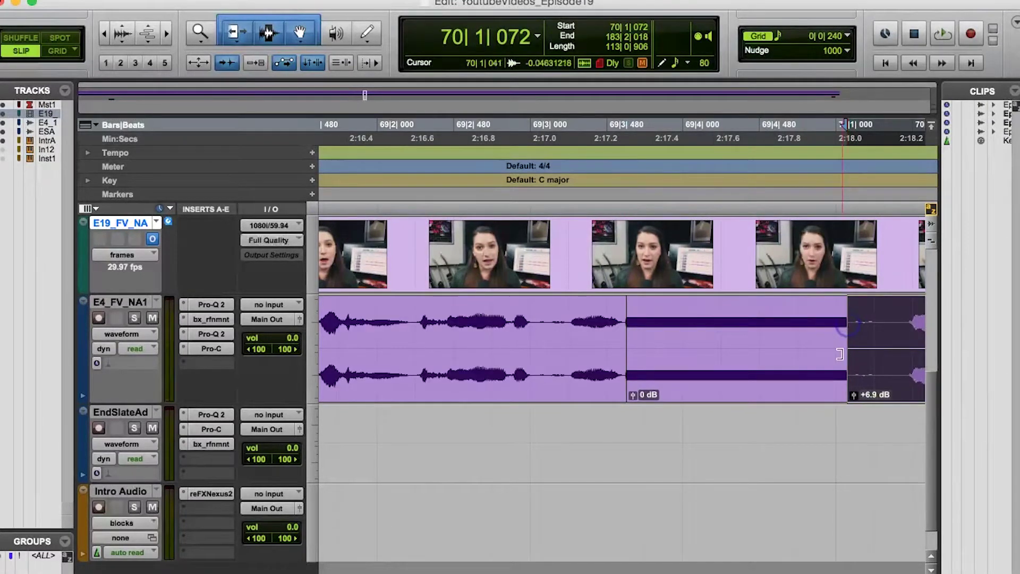
{"action": "left_click", "coordinate": [844, 401]}
{"action": "left_click", "coordinate": [844, 401]}
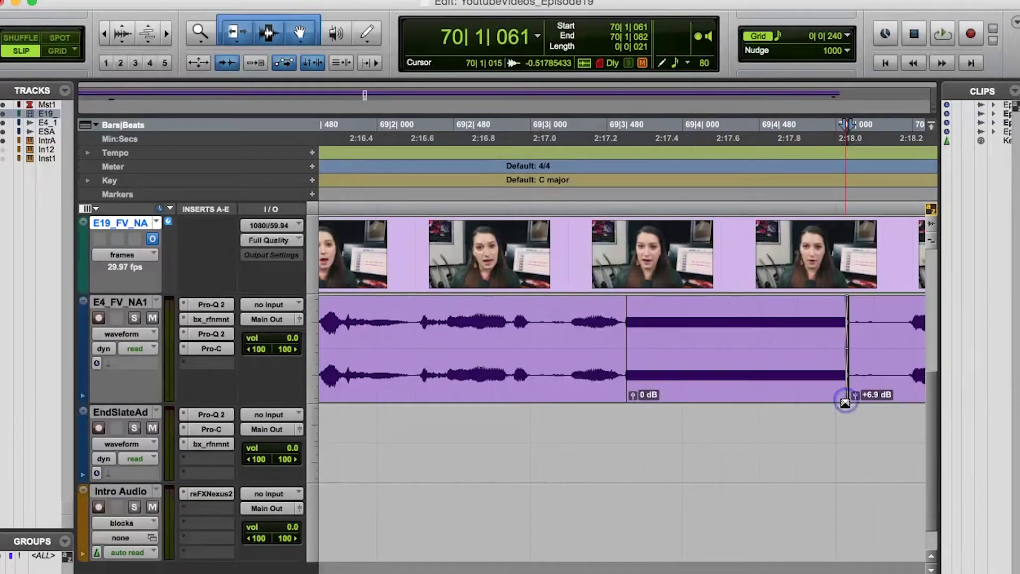
{"action": "left_click", "coordinate": [624, 397]}
- Set the edit point before the tone and select the E4_FV_NA1 track
{"action": "left_click", "coordinate": [567, 305]}
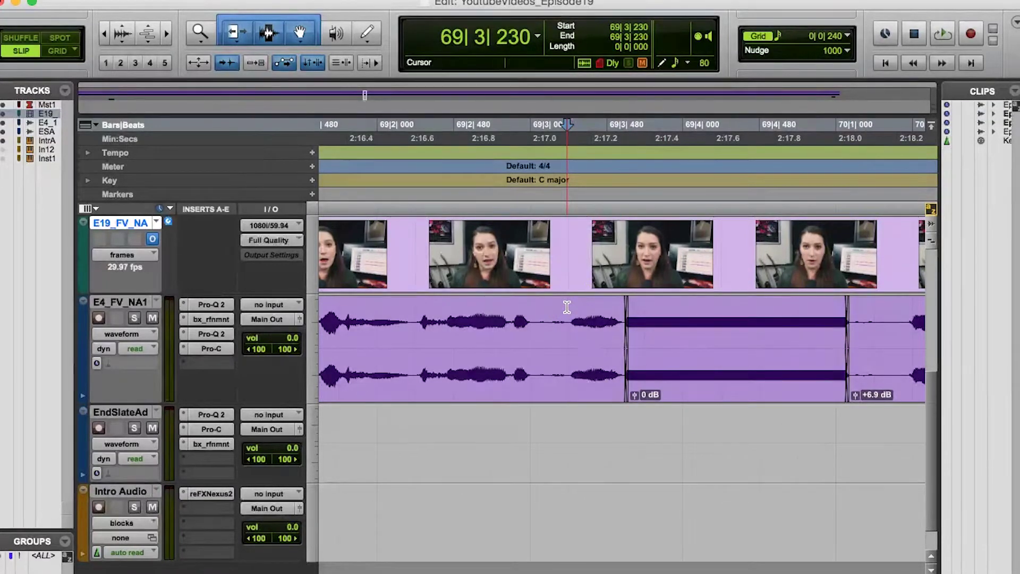
{"action": "left_click", "coordinate": [560, 431]}
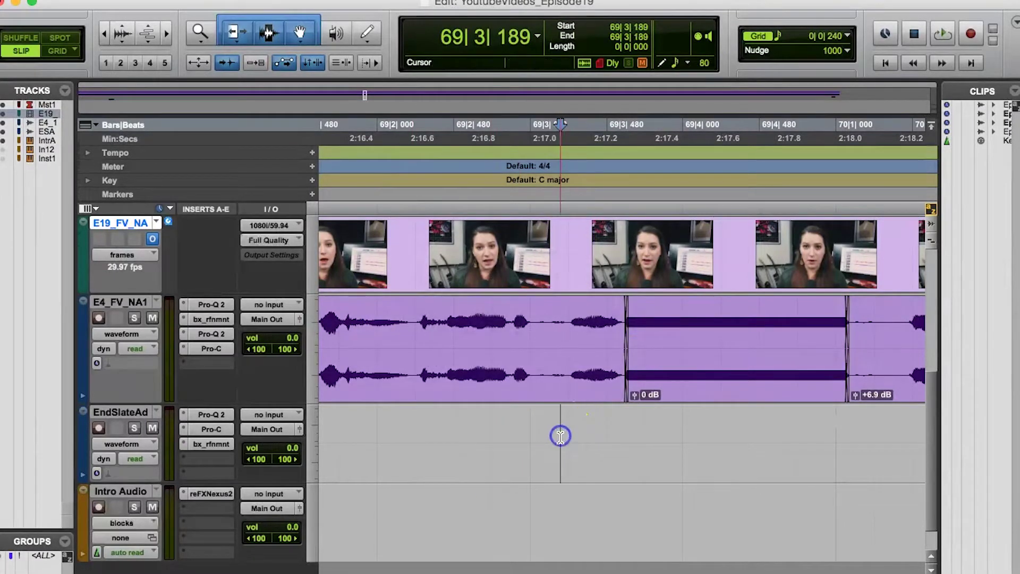
{"action": "left_click", "coordinate": [103, 302]}
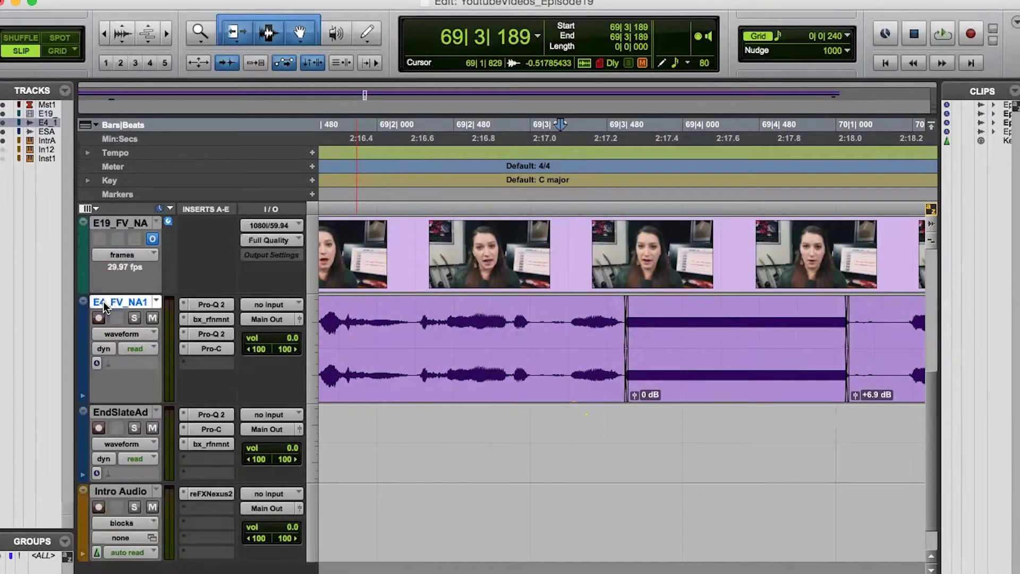
- Create two new mono audio tracks
{"action": "key", "text": "super+shift+n"}
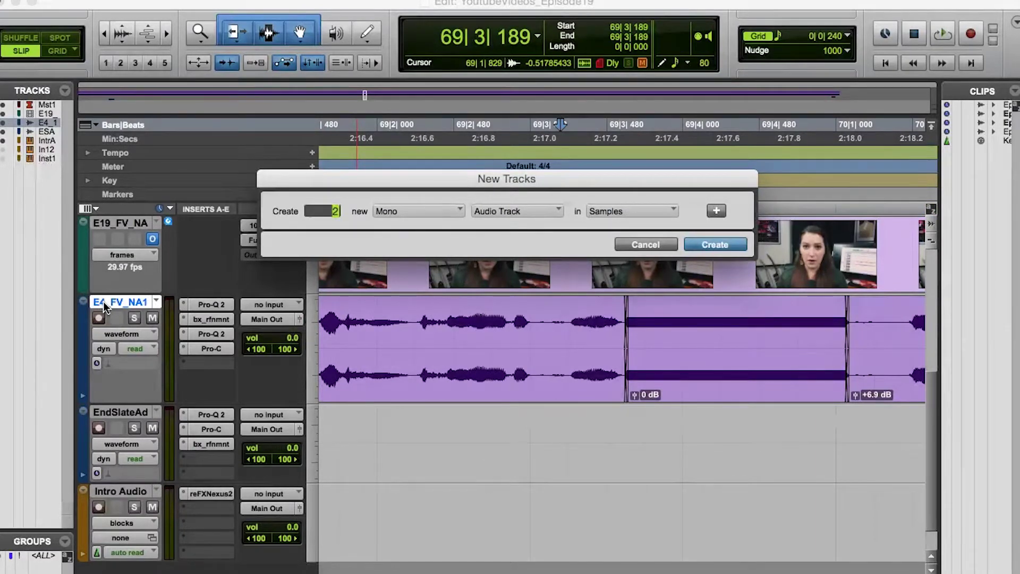
{"action": "type", "text": "2"}
{"action": "key", "text": "Return"}
- Insert a 1000 Hz sine Signal Generator on Audio 1 in the Mix window
{"action": "key", "text": "super+equal"}
{"action": "left_click", "coordinate": [148, 41]}
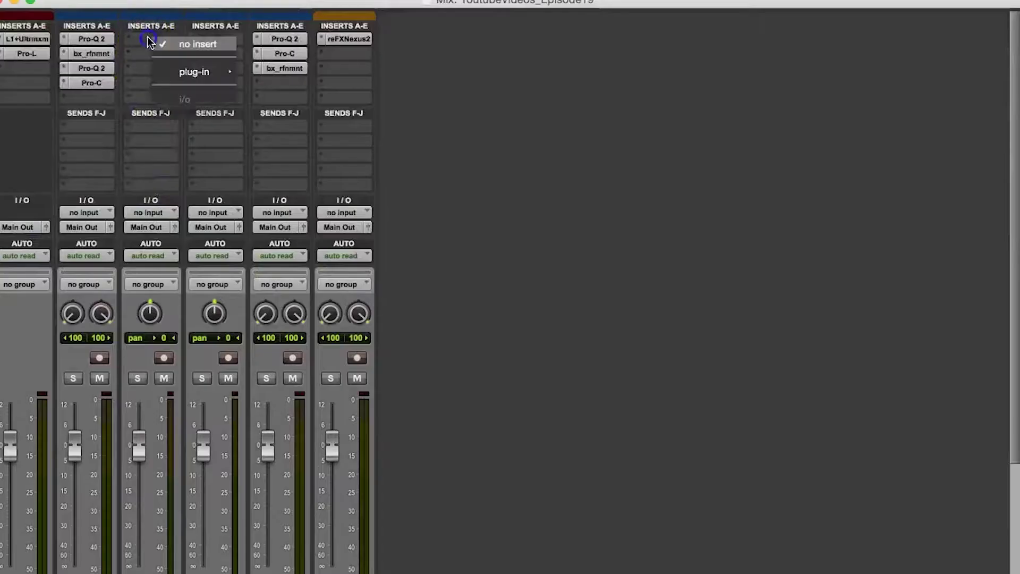
{"action": "mouse_move", "coordinate": [194, 73]}
{"action": "mouse_move", "coordinate": [279, 90]}
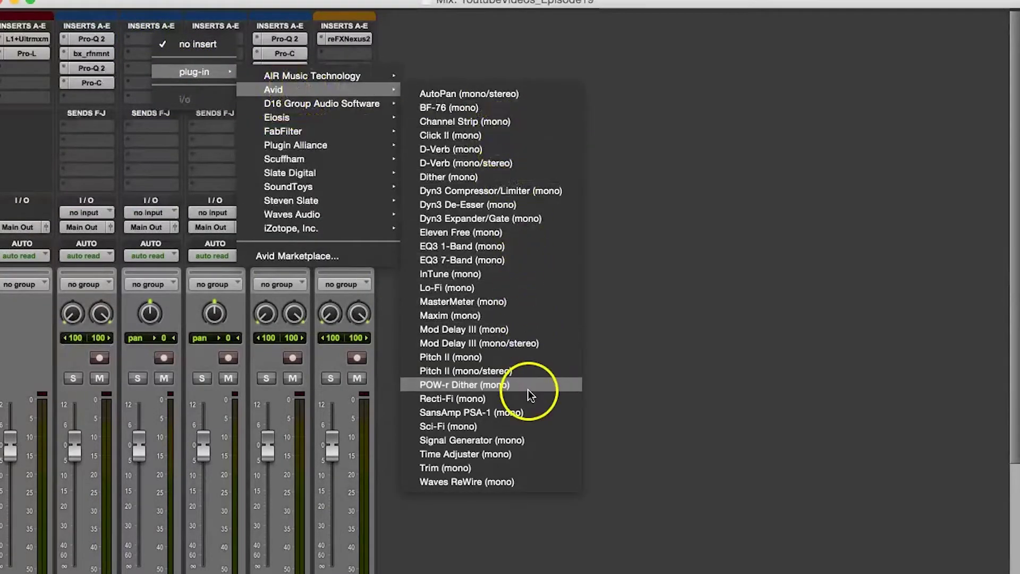
{"action": "left_click", "coordinate": [528, 443]}
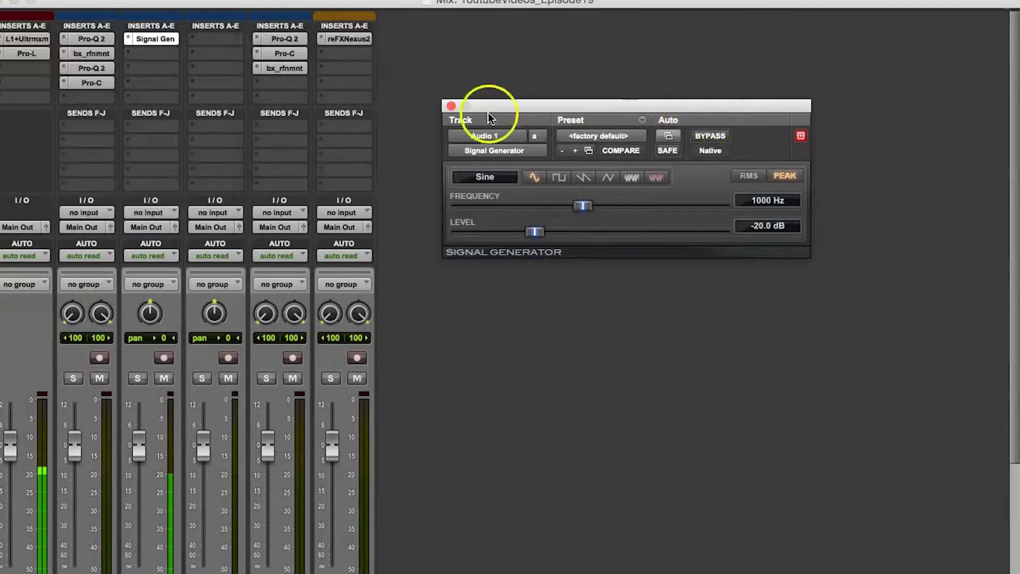
{"action": "left_click", "coordinate": [452, 105]}
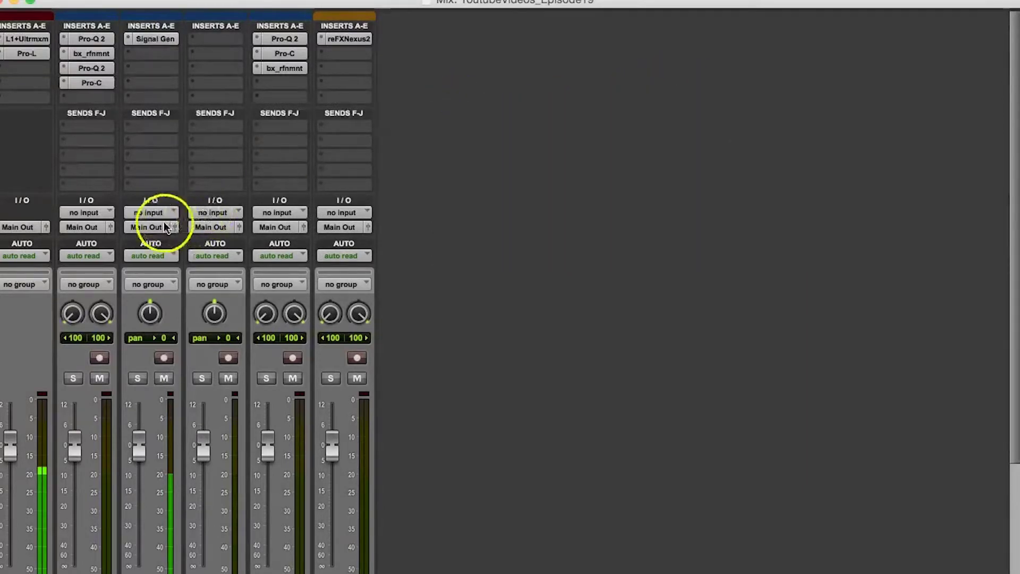
- Mute Audio 1 and route its output to Bus 1-2
{"action": "left_click", "coordinate": [164, 379]}
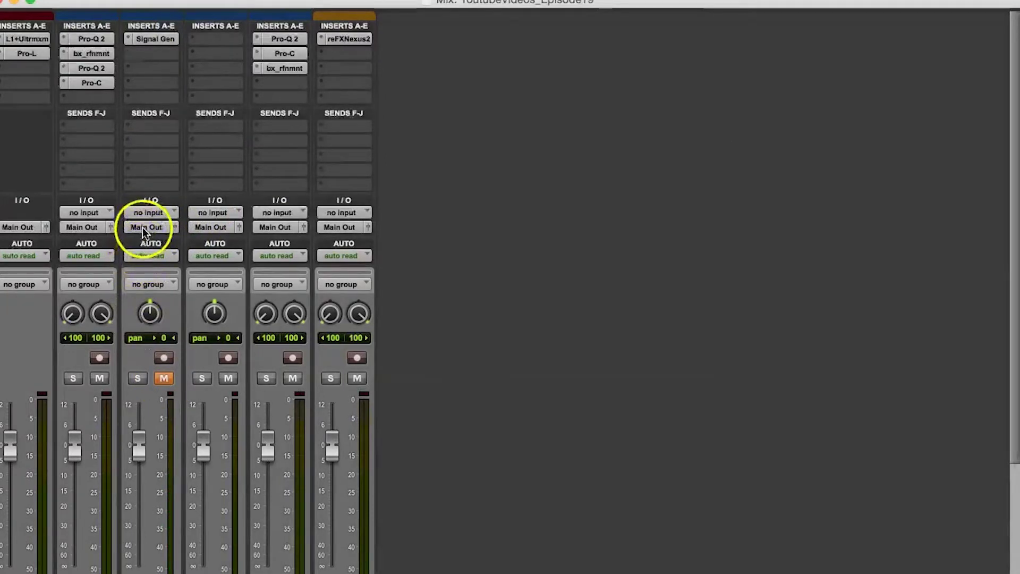
{"action": "left_click", "coordinate": [143, 228]}
{"action": "mouse_move", "coordinate": [180, 242]}
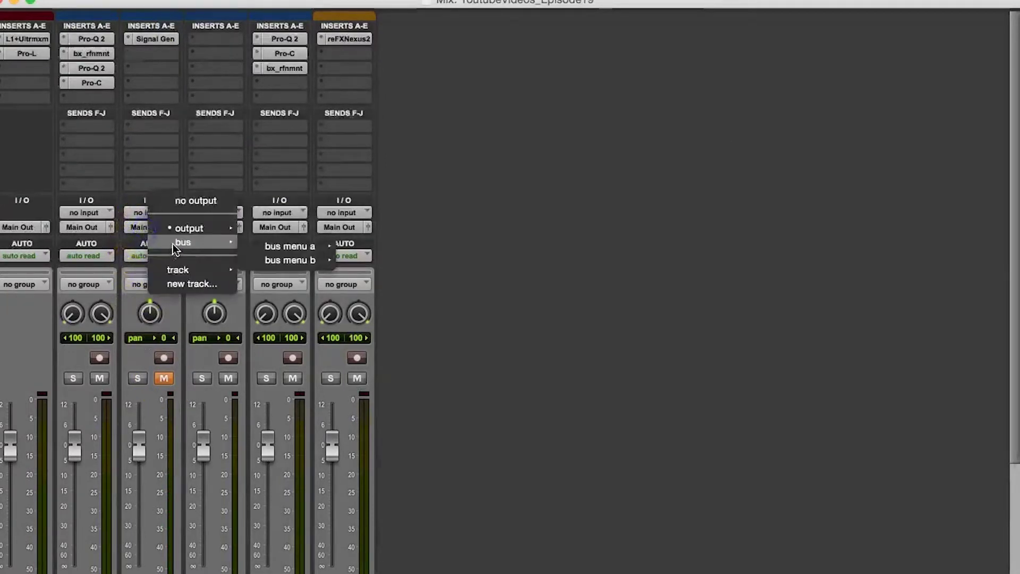
{"action": "mouse_move", "coordinate": [299, 246]}
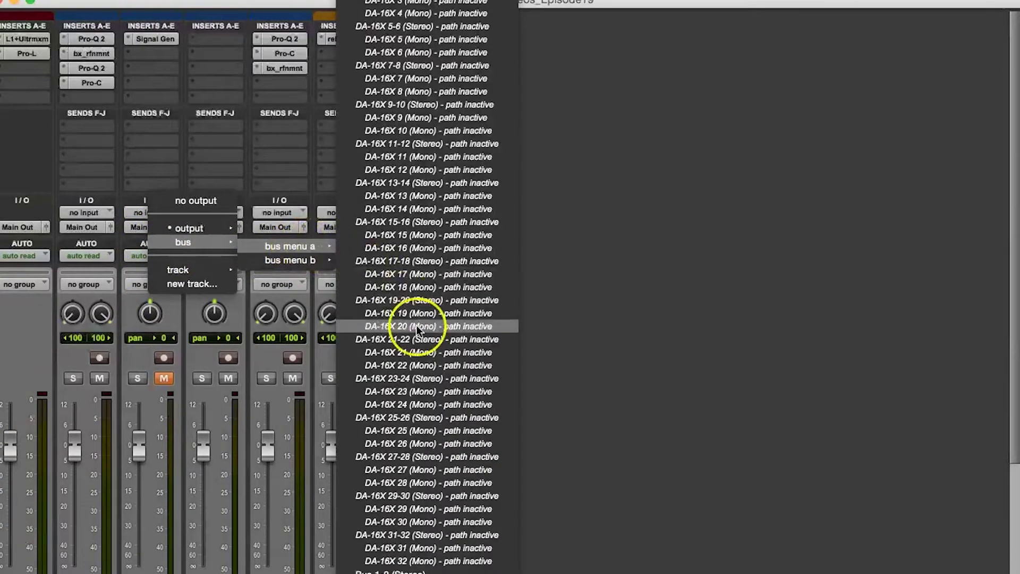
{"action": "scroll", "coordinate": [416, 330], "scroll_direction": "up", "scroll_amount": 5}
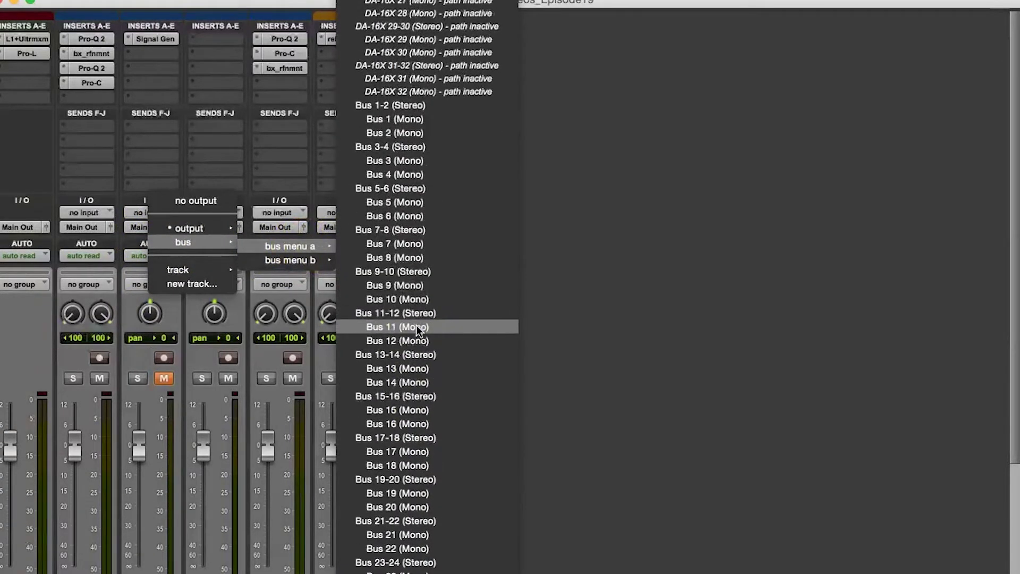
{"action": "left_click", "coordinate": [370, 105]}
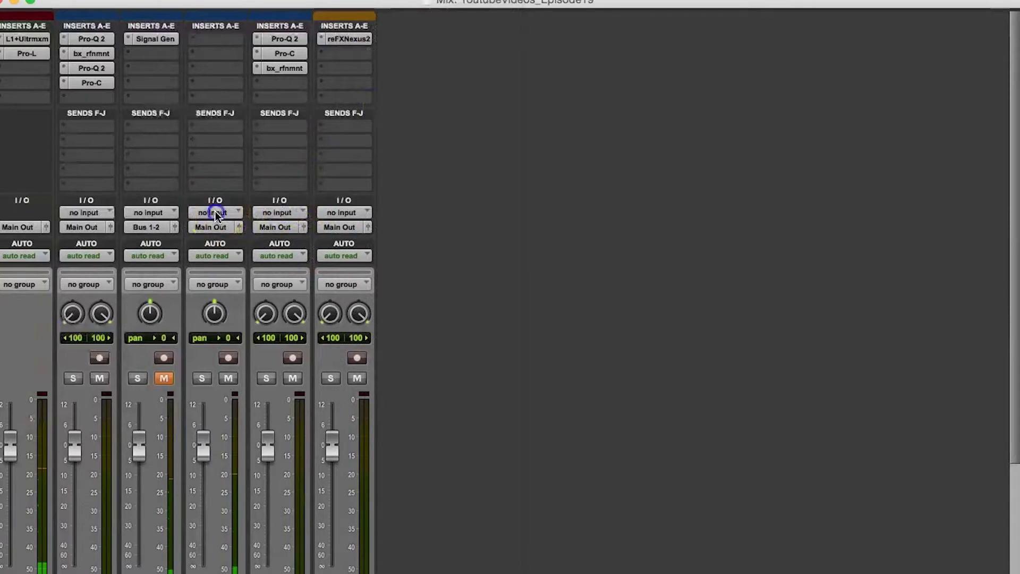
- Feed Audio 2 from Bus 1, unmute Audio 1 and record-arm Audio 2
{"action": "left_click", "coordinate": [213, 212]}
{"action": "mouse_move", "coordinate": [237, 255]}
{"action": "mouse_move", "coordinate": [349, 263]}
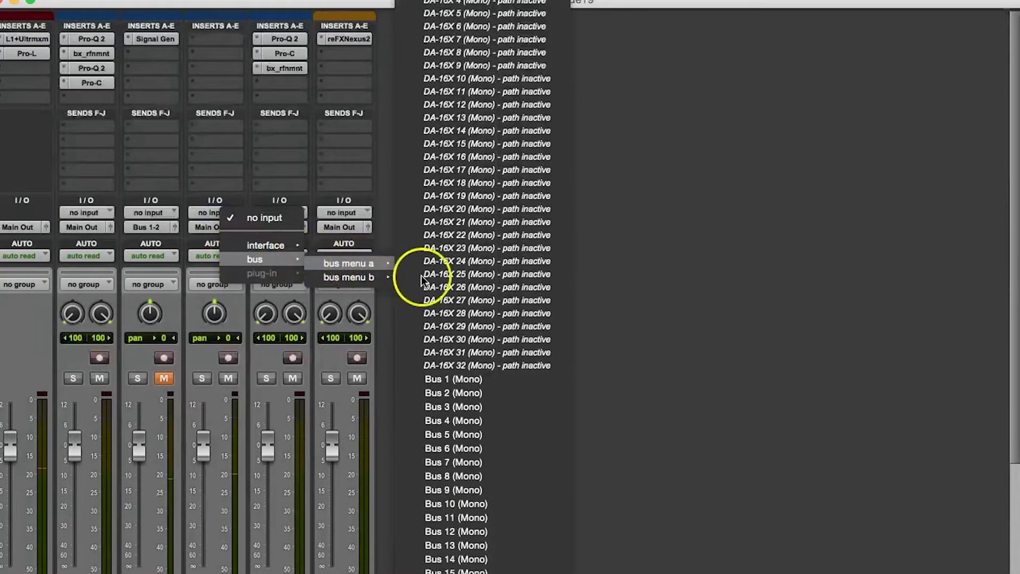
{"action": "left_click", "coordinate": [434, 378]}
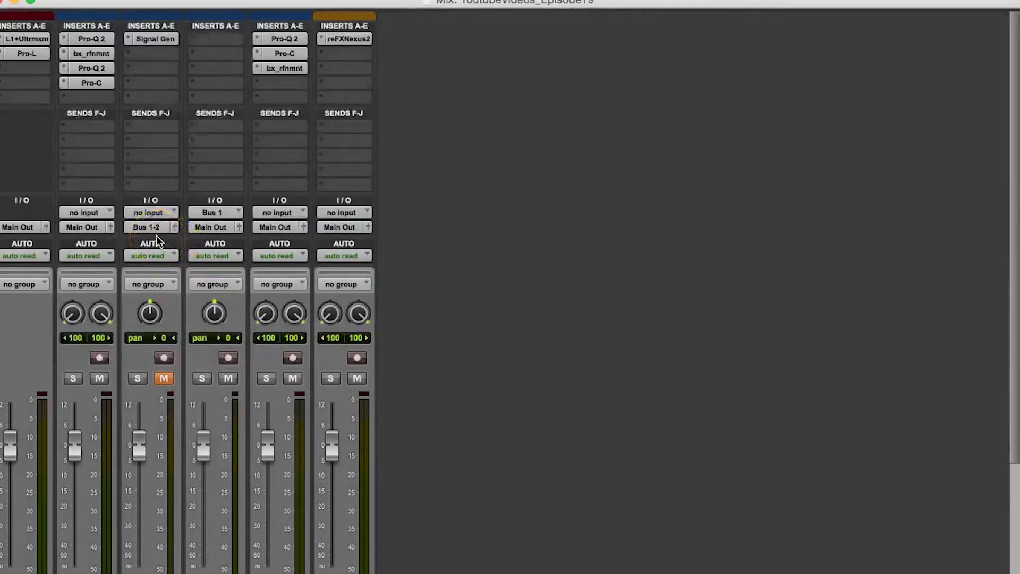
{"action": "left_click", "coordinate": [166, 379]}
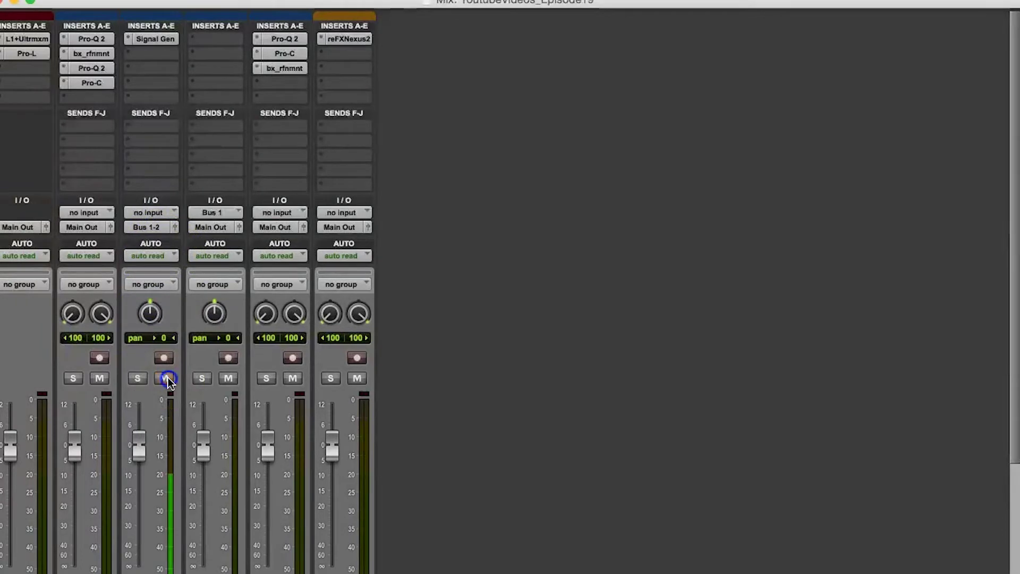
{"action": "left_click", "coordinate": [233, 358]}
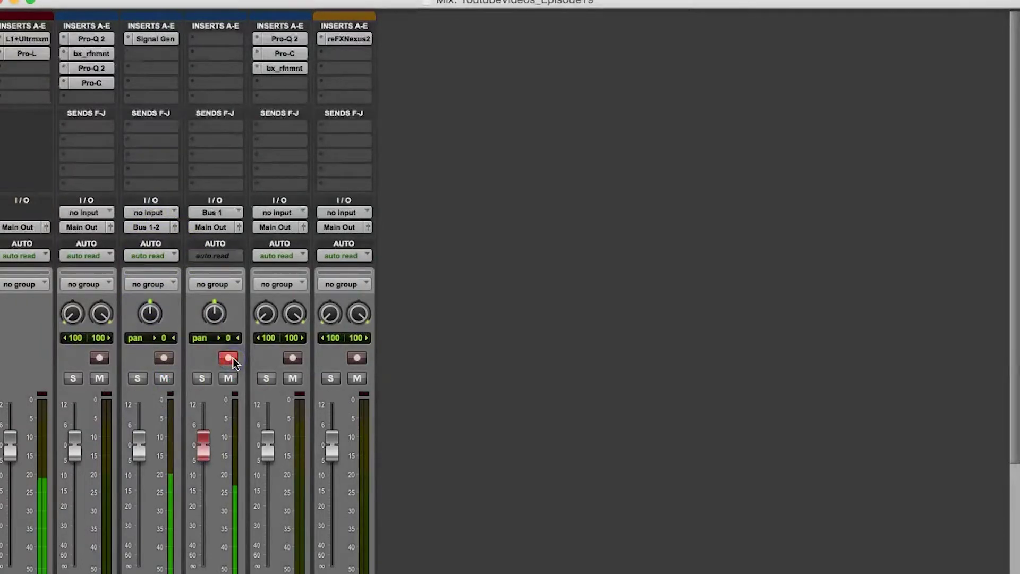
- Record the tone onto Audio 2 in the Edit window, then disarm Audio 2
{"action": "key", "text": "super+equal"}
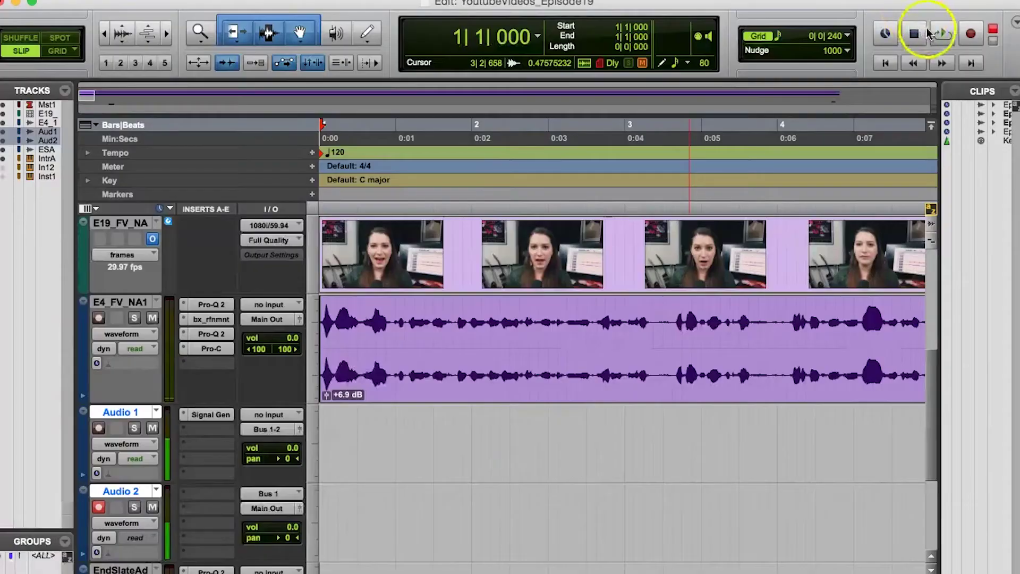
{"action": "left_click", "coordinate": [945, 38]}
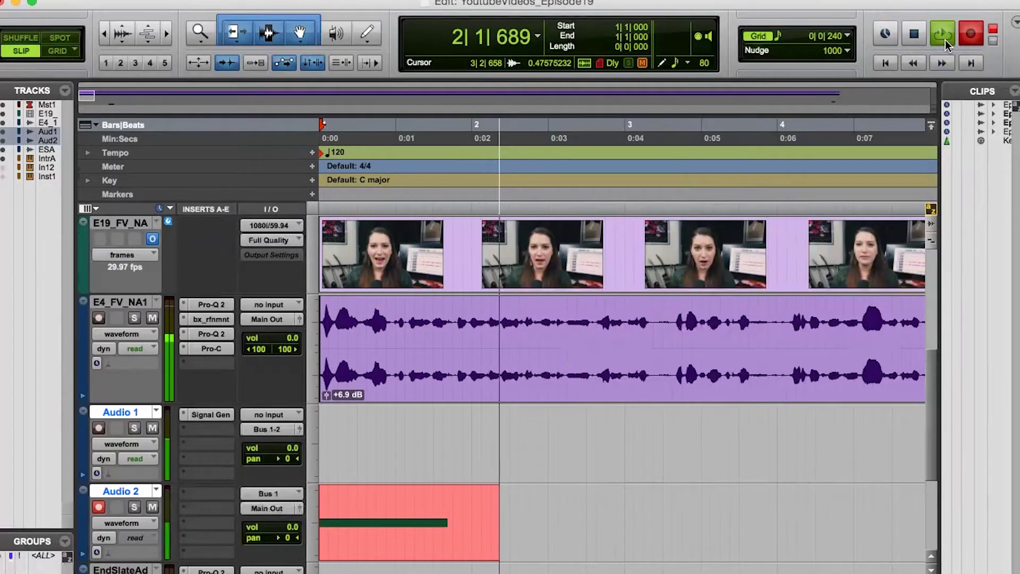
{"action": "key", "text": "space"}
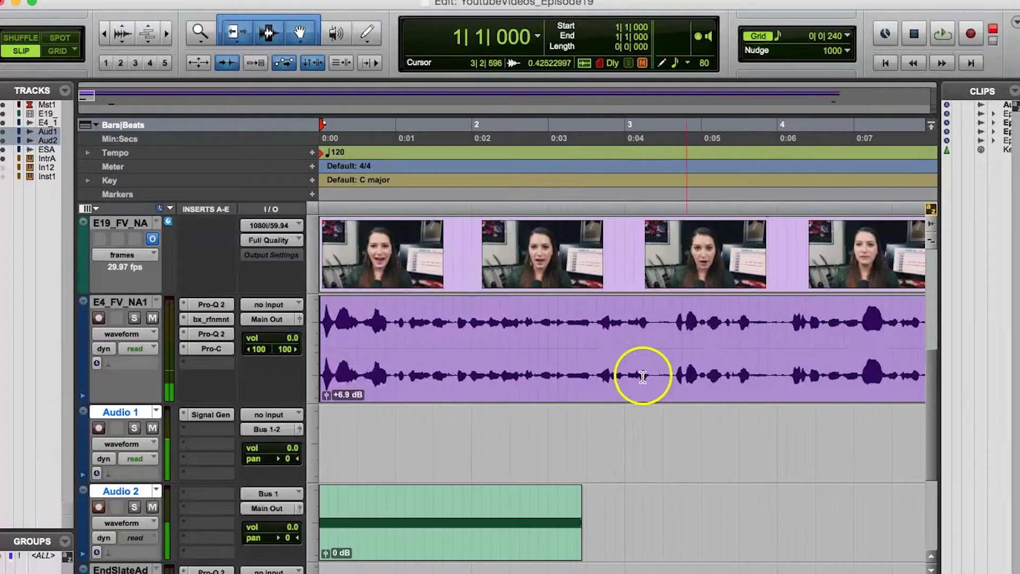
{"action": "left_click", "coordinate": [99, 507]}
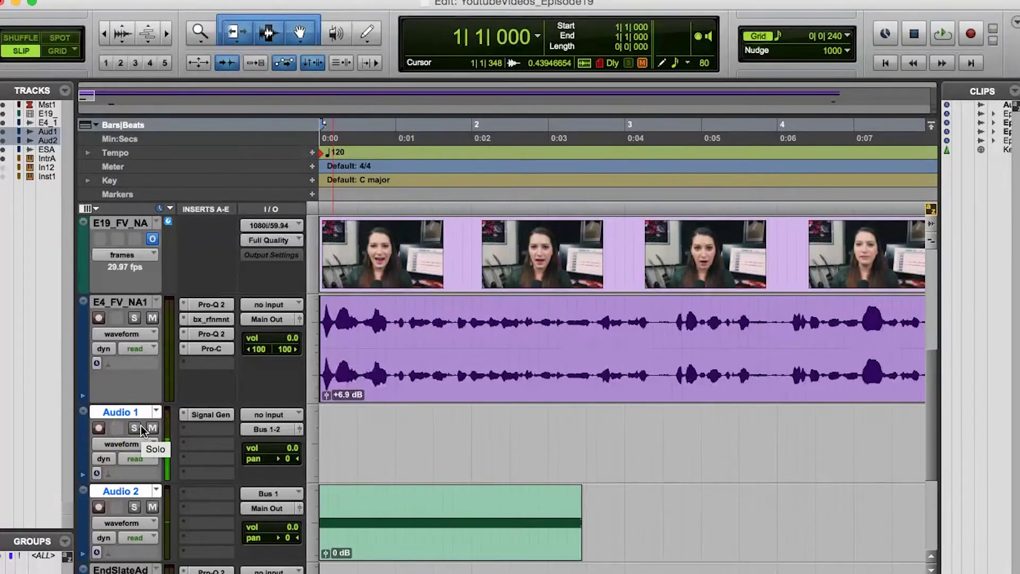
- Move Audio 2 above Audio 1 and paste a copy of the beep clip onto Audio 1
{"action": "left_click_drag", "start_coordinate": [119, 412], "coordinate": [120, 492]}
{"action": "left_click", "coordinate": [365, 467]}
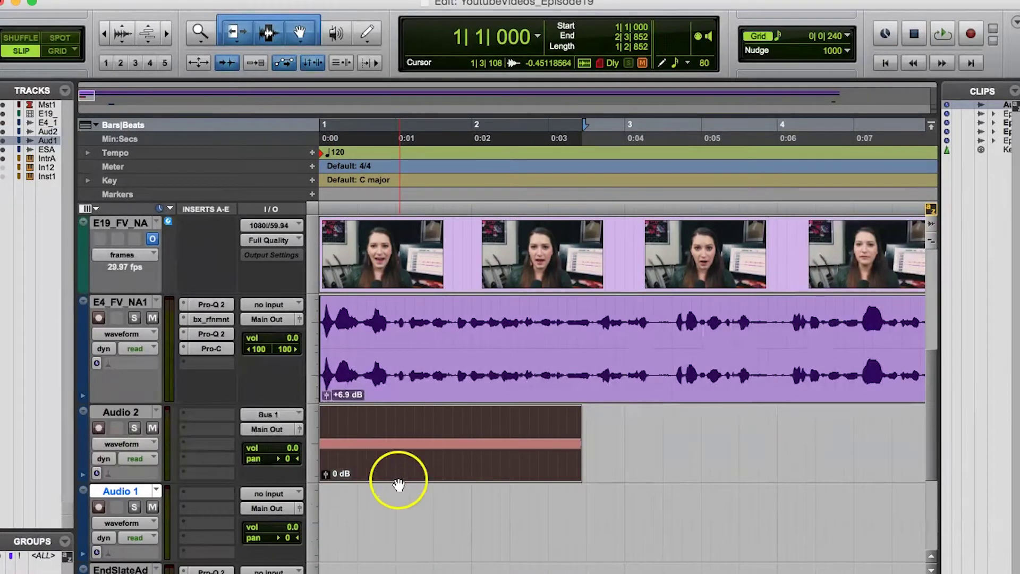
{"action": "left_click", "coordinate": [383, 514]}
{"action": "key", "text": "super+v"}
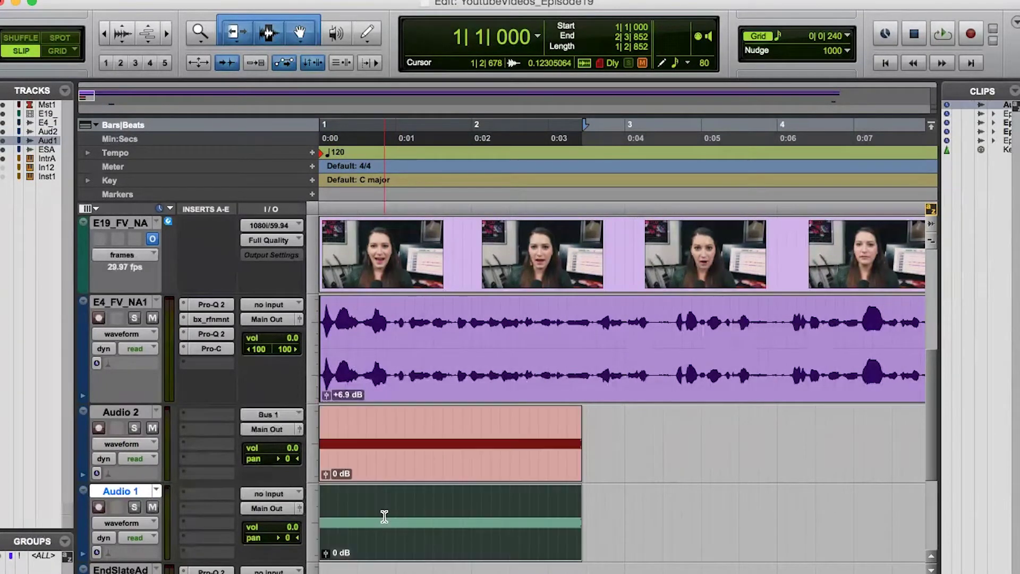
- Move the beep clip onto E4_FV_NA1 over the word around bar 3
{"action": "left_click_drag", "start_coordinate": [403, 540], "coordinate": [611, 320]}
{"action": "left_click_drag", "start_coordinate": [630, 364], "coordinate": [658, 382]}
{"action": "left_click_drag", "start_coordinate": [608, 342], "coordinate": [680, 340]}
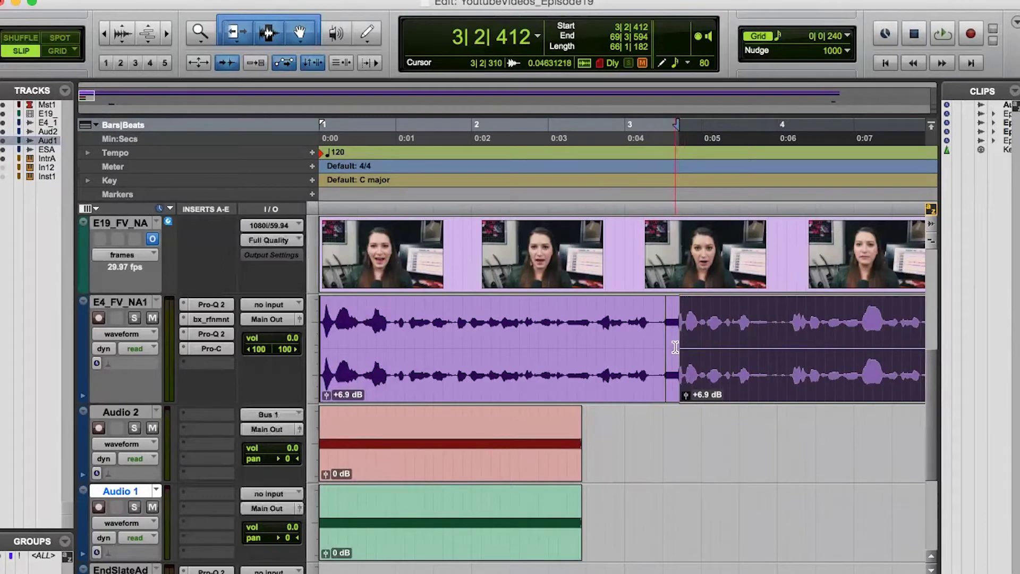
- Zoom in, lengthen the beep clip to cover the word, and play back the edit
{"action": "key", "text": "super+bracketright"}
{"action": "key", "text": "super+bracketright"}
{"action": "key", "text": "super+bracketright"}
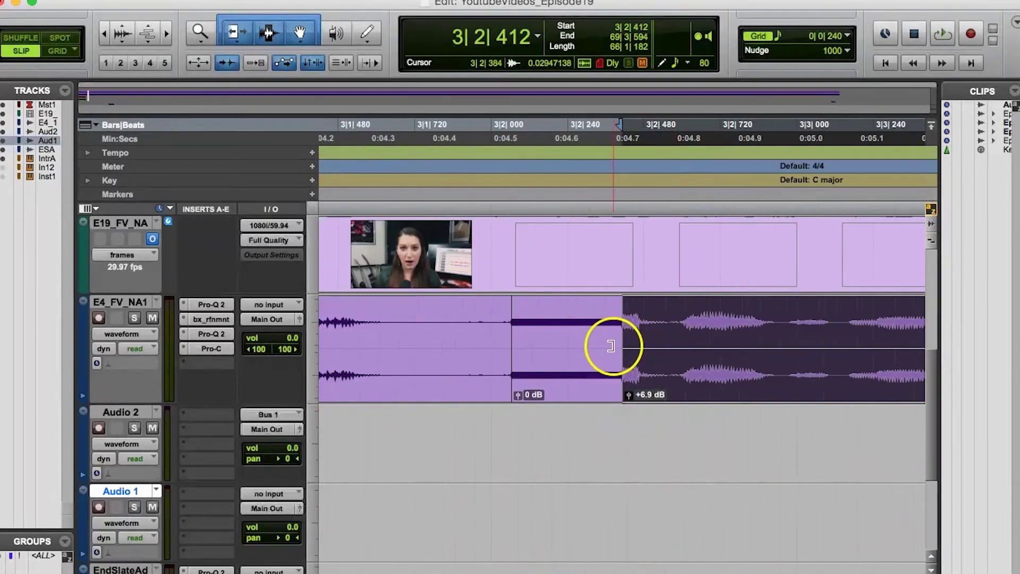
{"action": "left_click_drag", "start_coordinate": [610, 346], "coordinate": [671, 344]}
{"action": "left_click", "coordinate": [625, 347]}
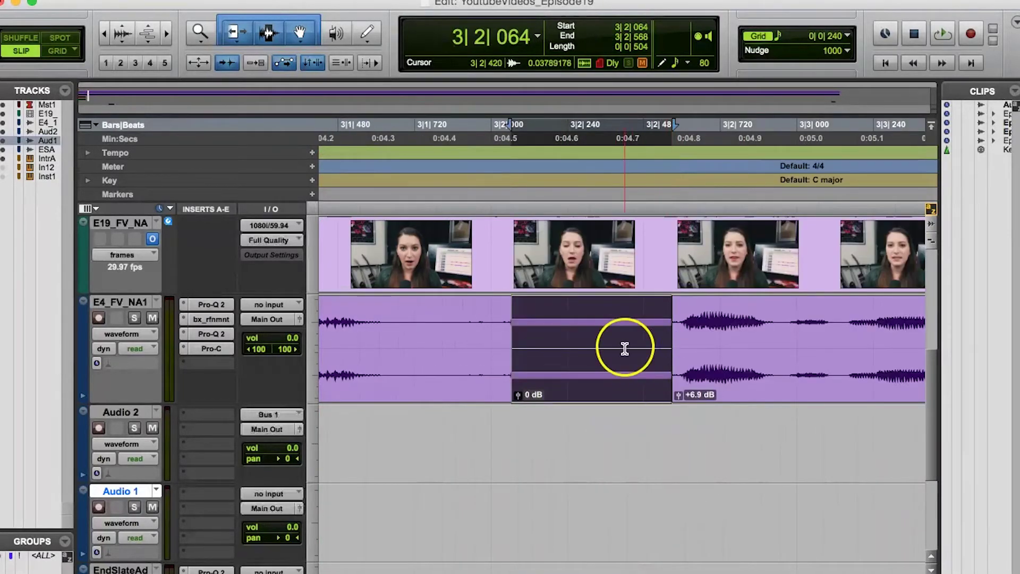
{"action": "left_click", "coordinate": [447, 310]}
{"action": "key", "text": "space"}
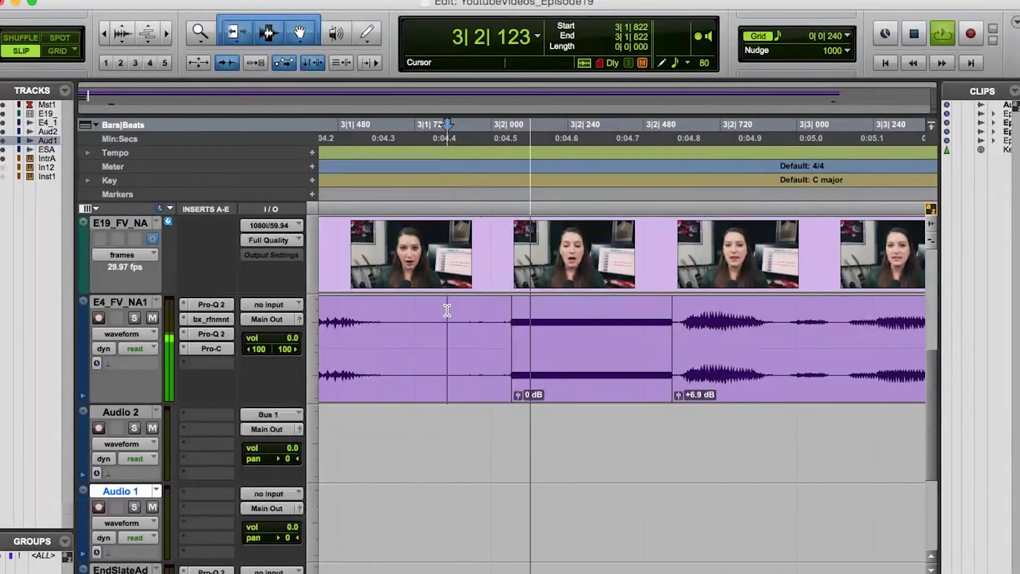